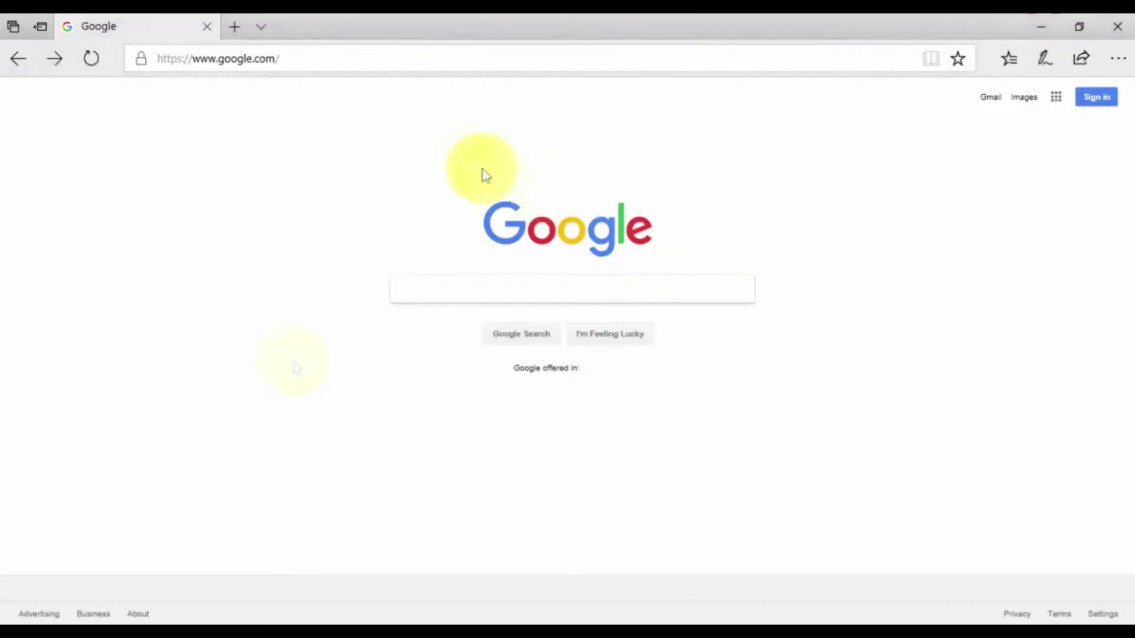
# - Go to recovering-deleted-files.net and open its Windows Data Recovery review page
pyautogui.click(398, 59)
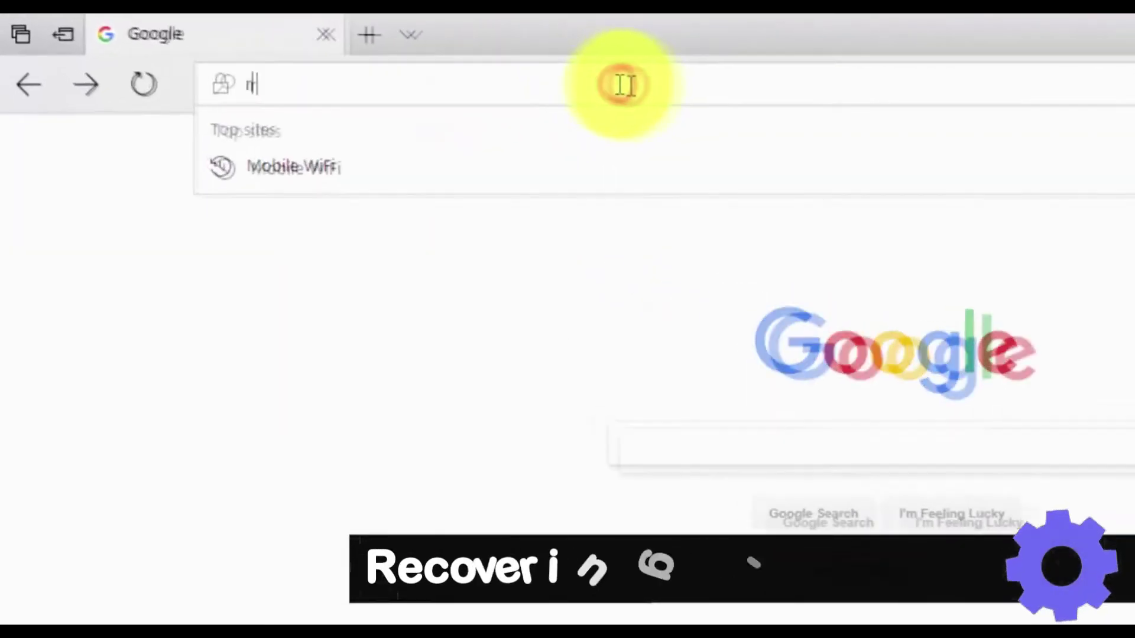
pyautogui.write('ec')
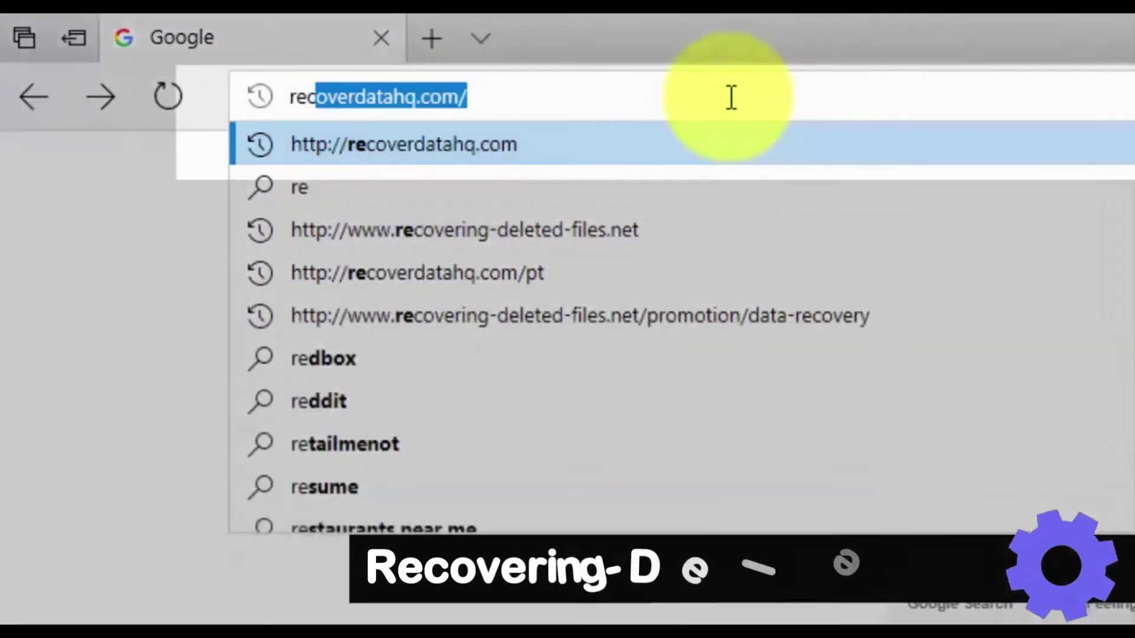
pyautogui.click(660, 153)
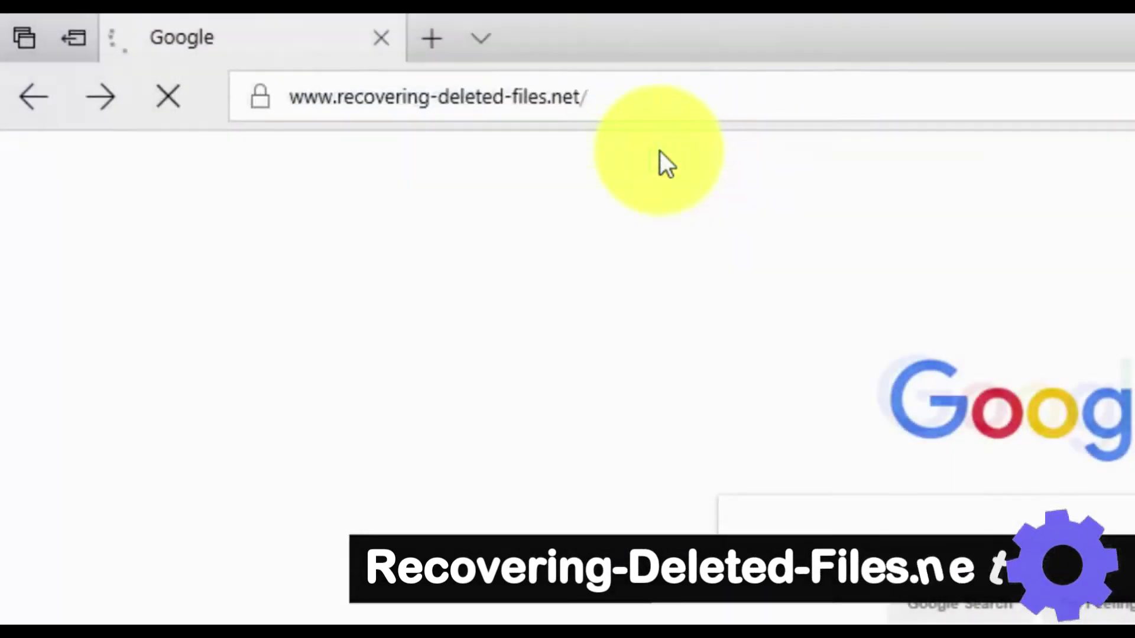
pyautogui.scroll(-2, 947, 426)
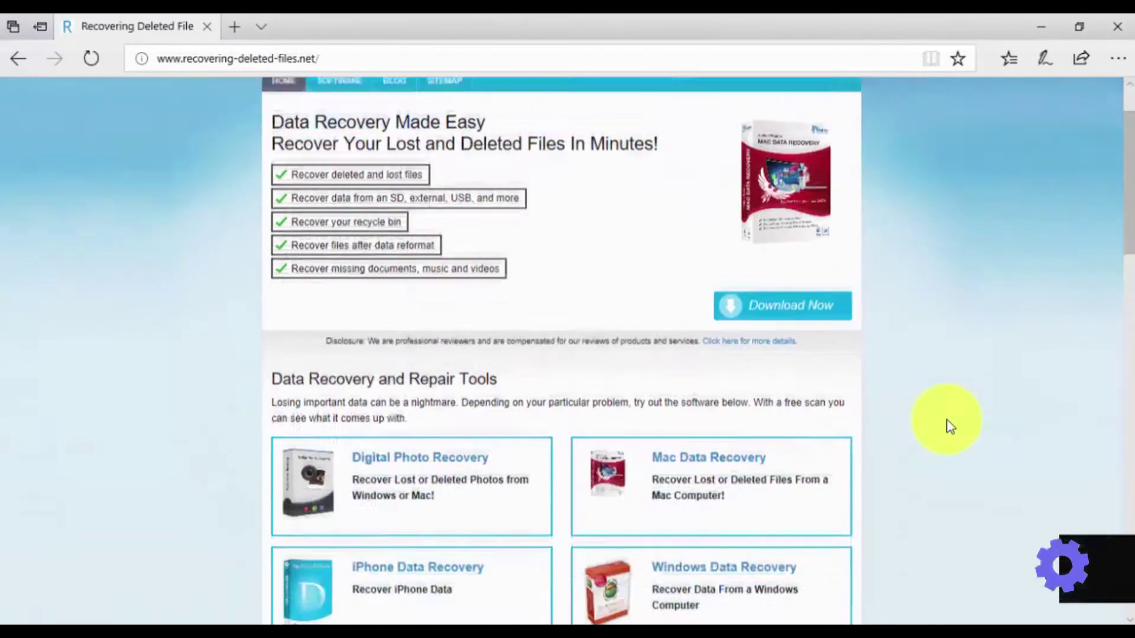
pyautogui.scroll(-2, 947, 426)
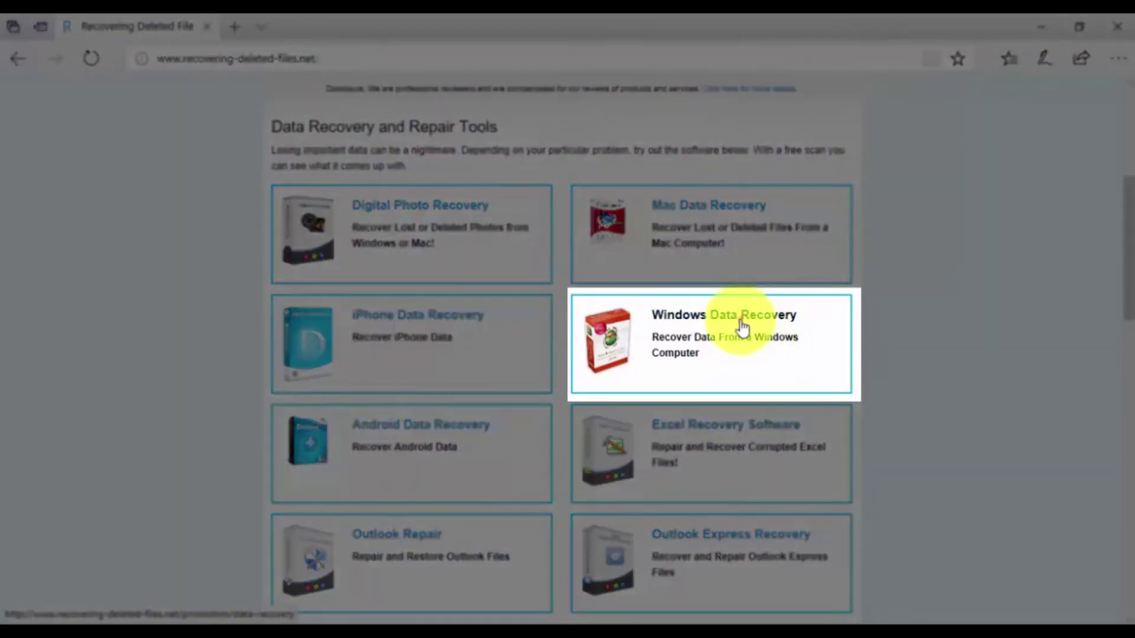
pyautogui.click(742, 328)
pyautogui.scroll(-5, 971, 417)
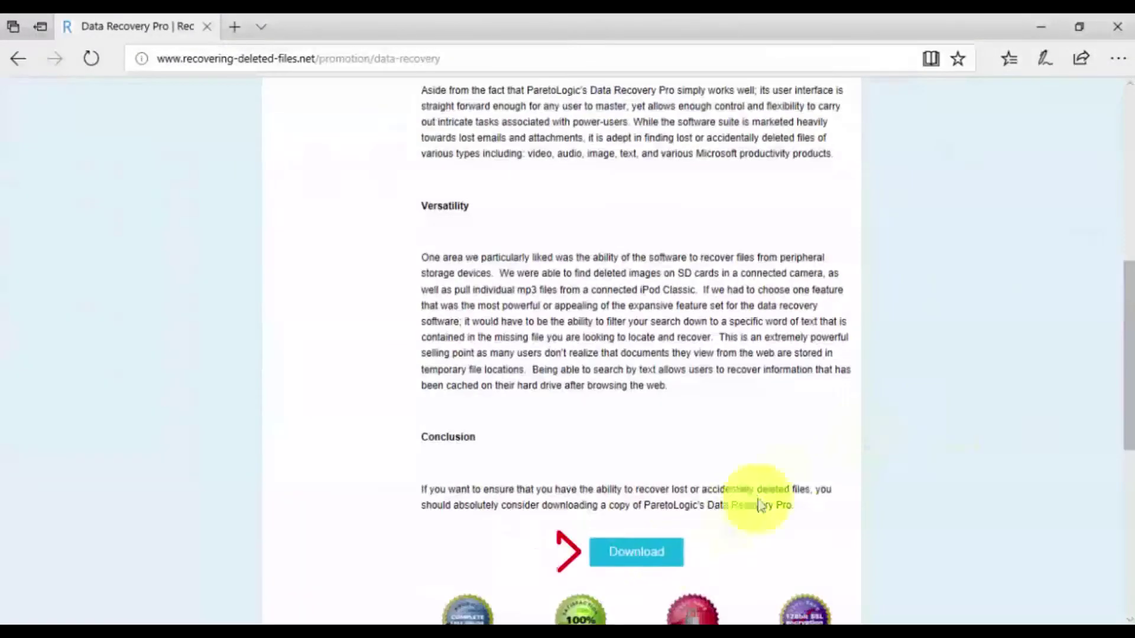
# - Download the Data Recovery Pro installer and save the file
pyautogui.click(618, 559)
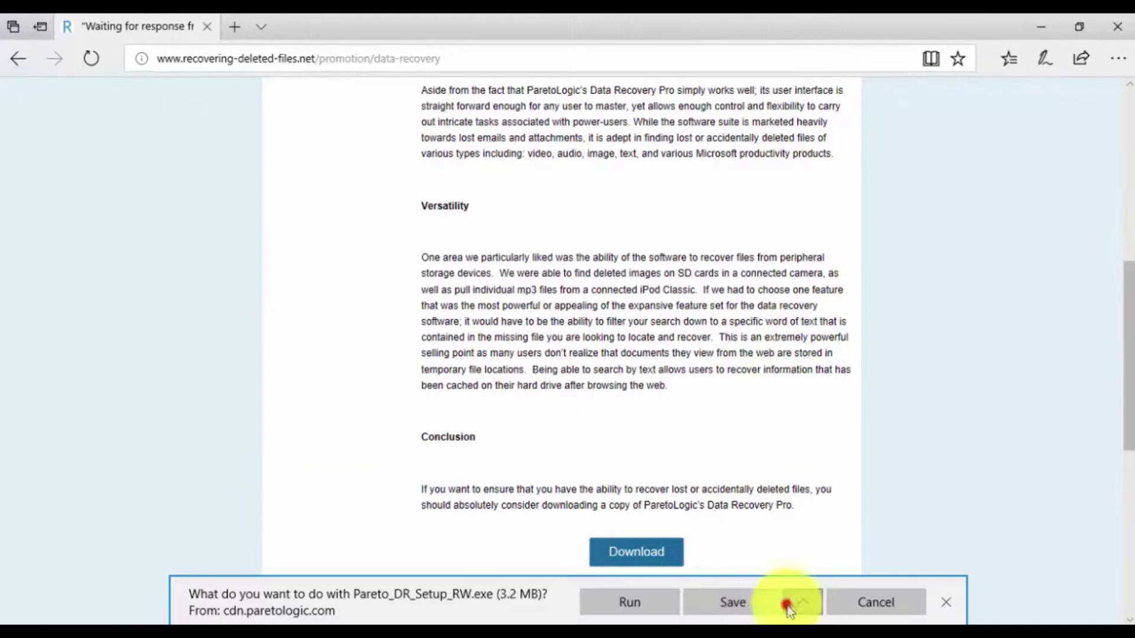
pyautogui.click(785, 604)
pyautogui.click(426, 386)
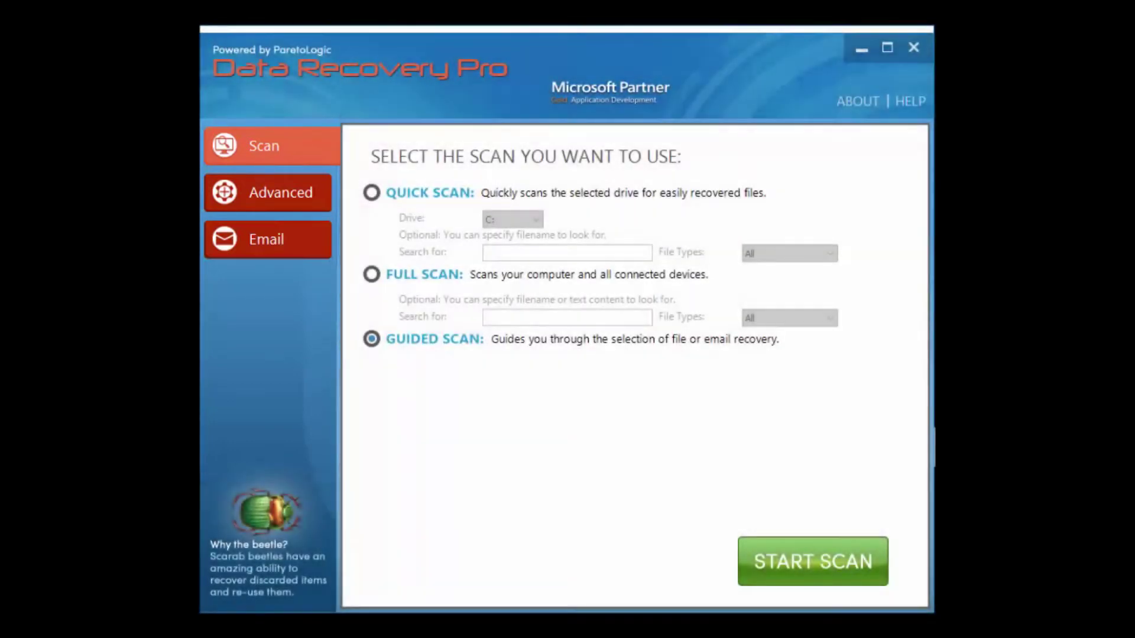
# - Launch the guided scan with Guided Scan selected
pyautogui.click(819, 565)
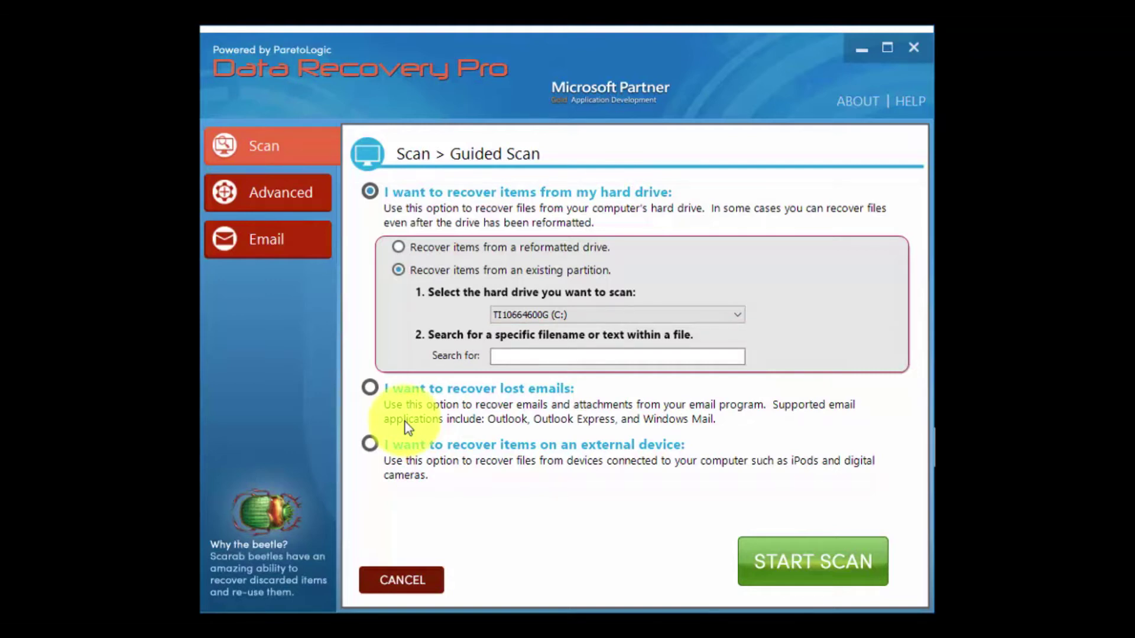
pyautogui.click(369, 388)
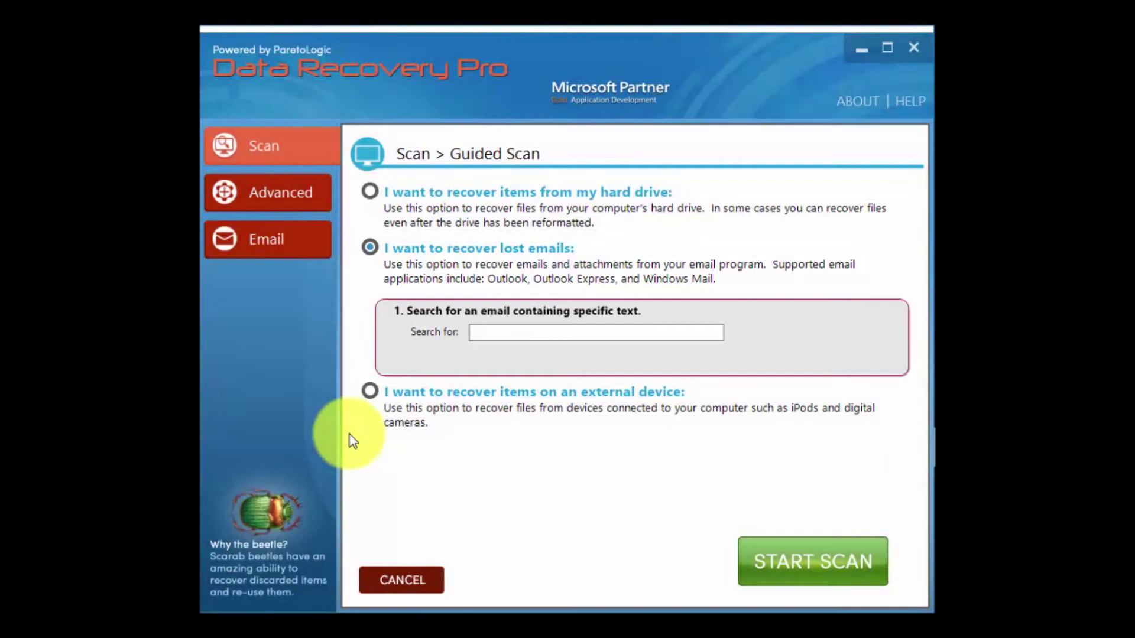
pyautogui.click(369, 391)
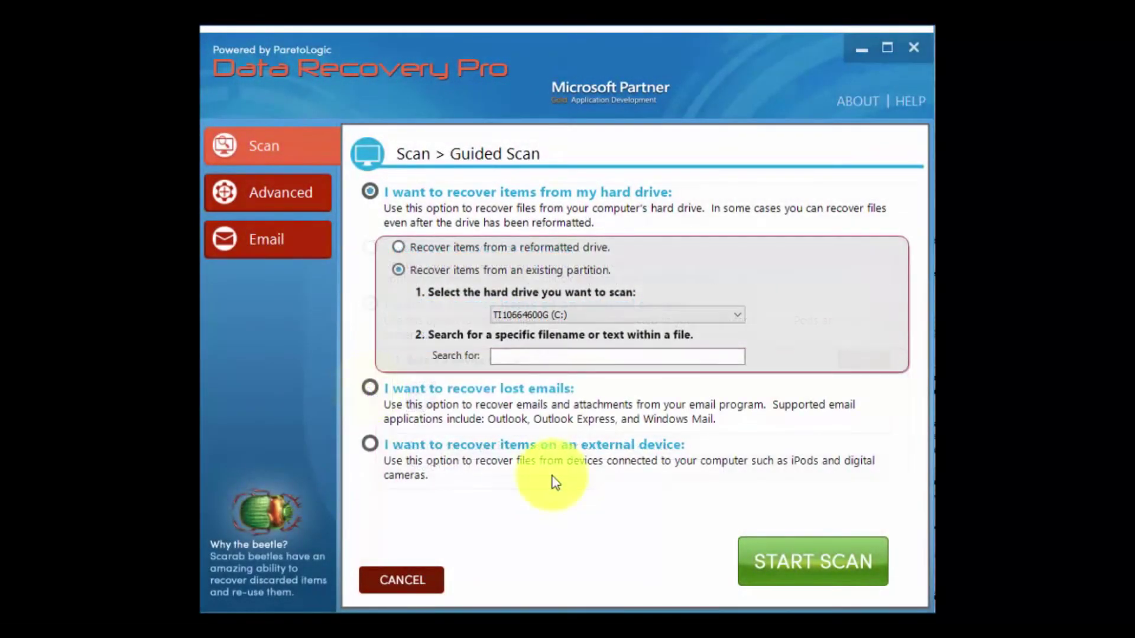
# - View the Advanced scan page, then switch to the Email scan options
pyautogui.click(288, 188)
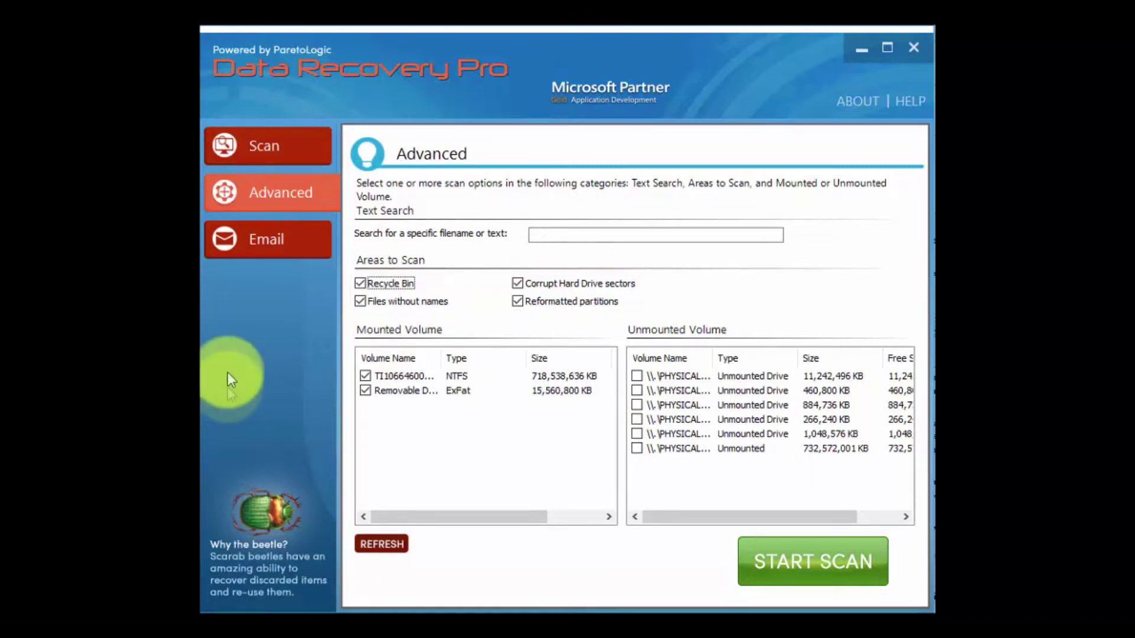
pyautogui.click(232, 239)
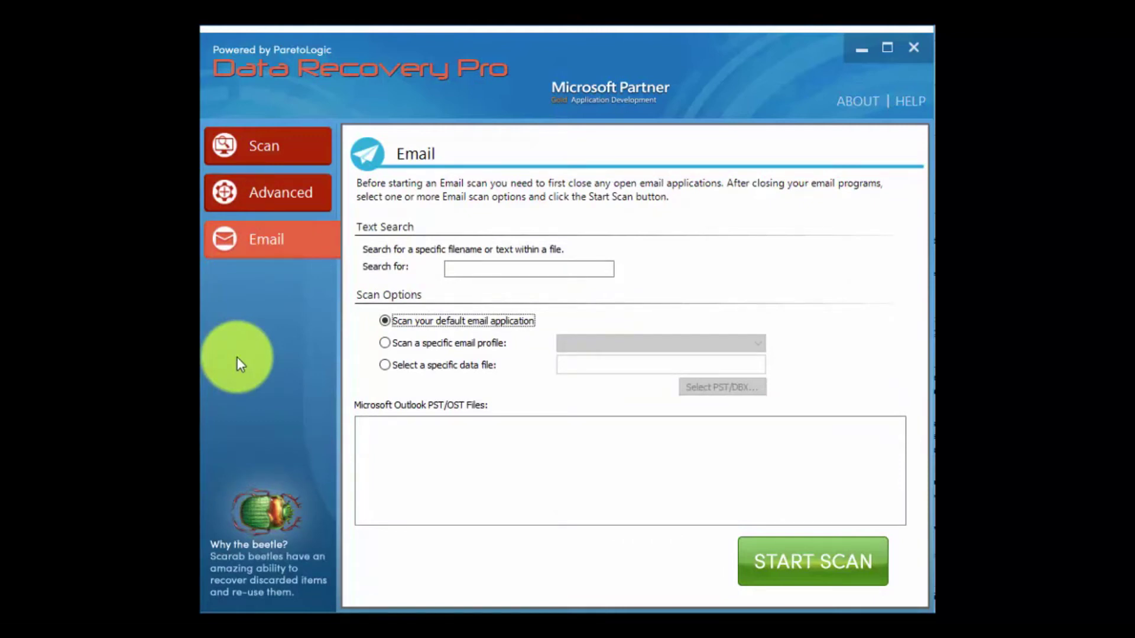
# - Run a deleted-file scan of hard drive C: from the main Scan page
pyautogui.click(268, 156)
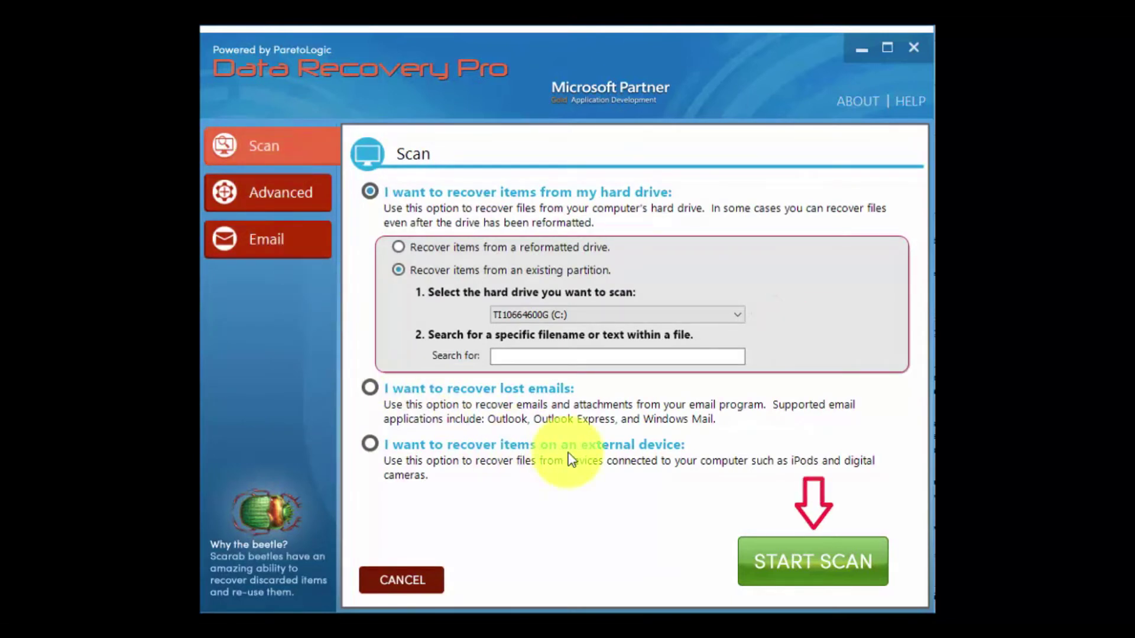
pyautogui.click(786, 570)
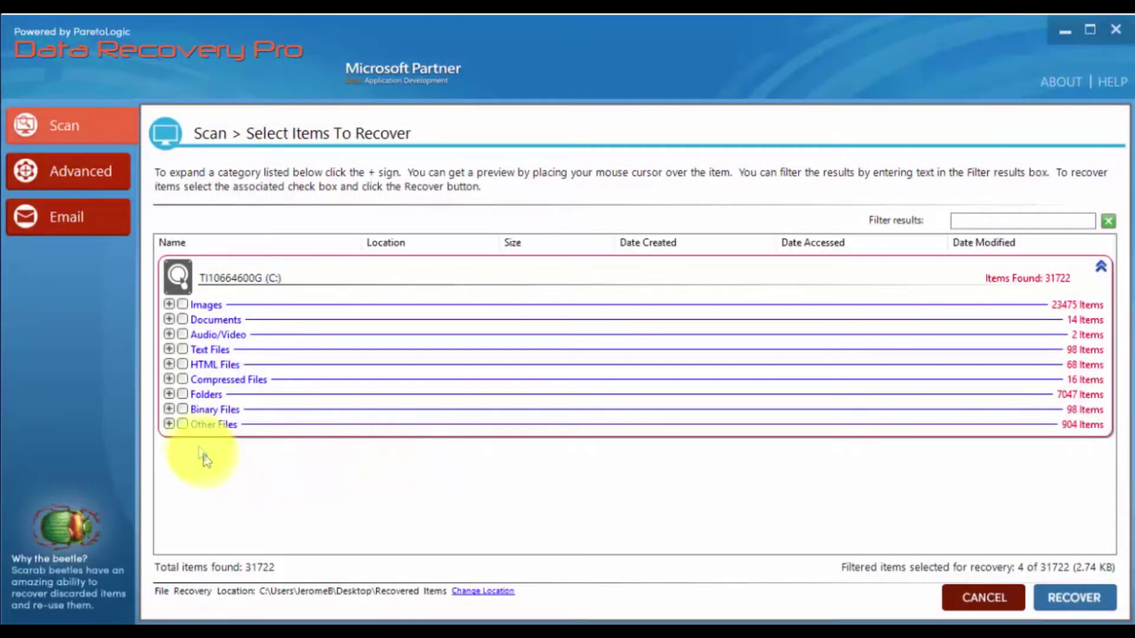
# - Recover the .flv video under Audio/Video, declining the same-drive warning
pyautogui.click(168, 335)
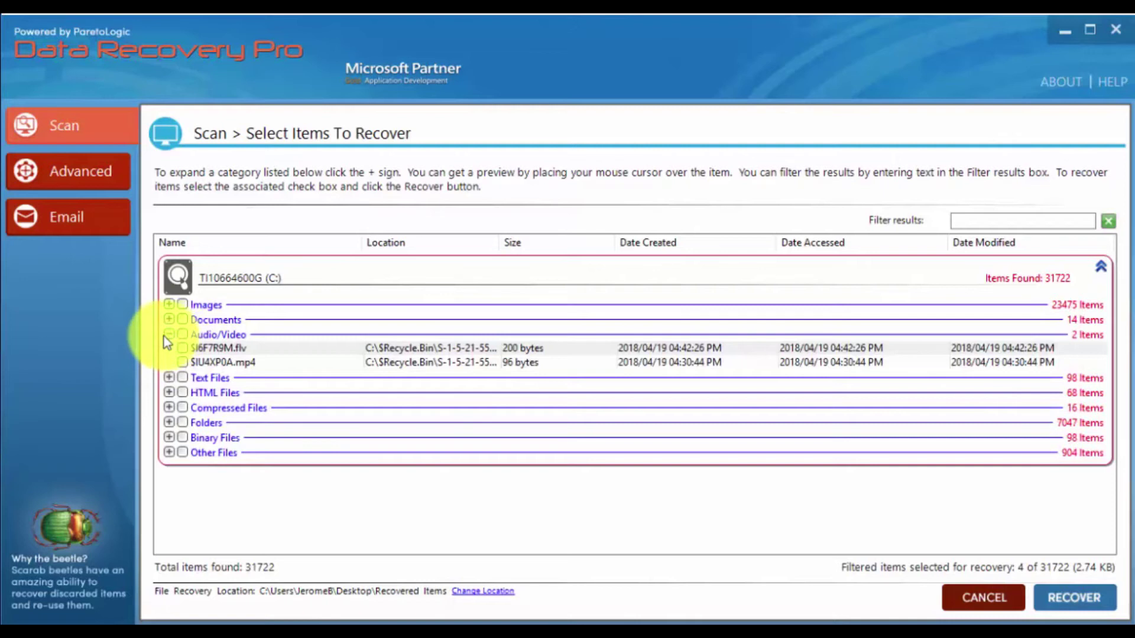
pyautogui.click(182, 348)
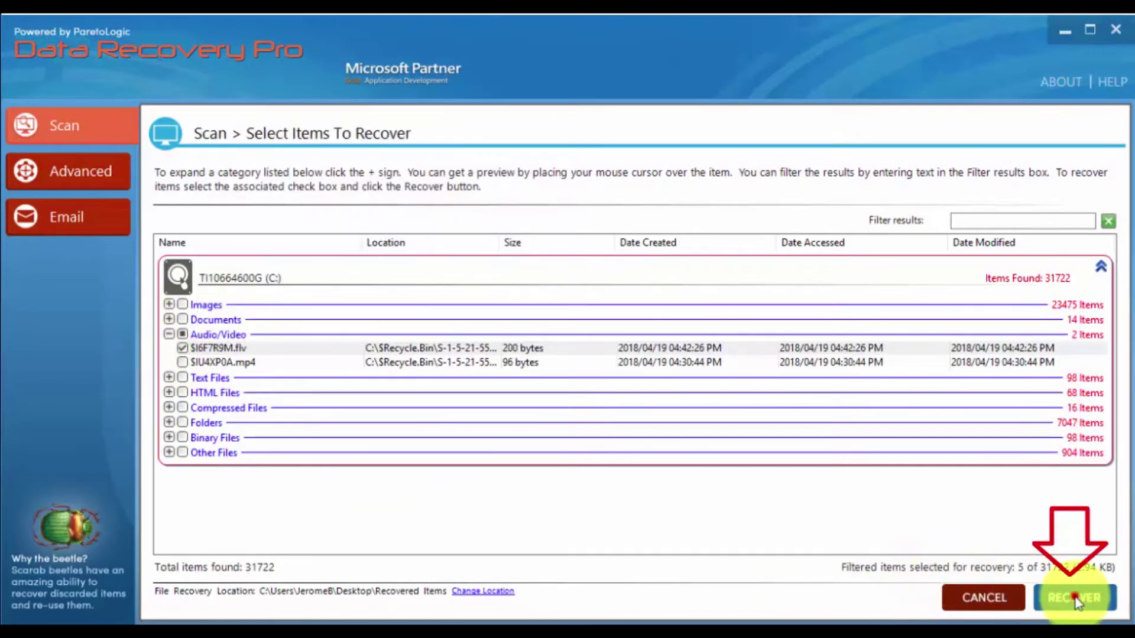
pyautogui.click(1074, 594)
pyautogui.click(701, 366)
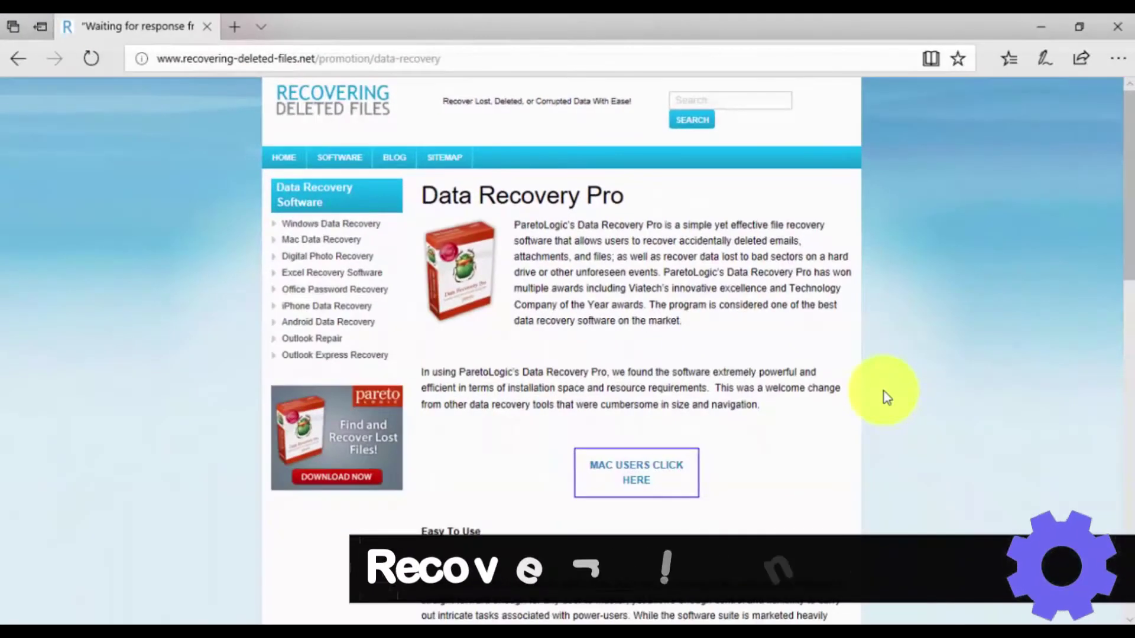
pyautogui.scroll(-1, 884, 391)
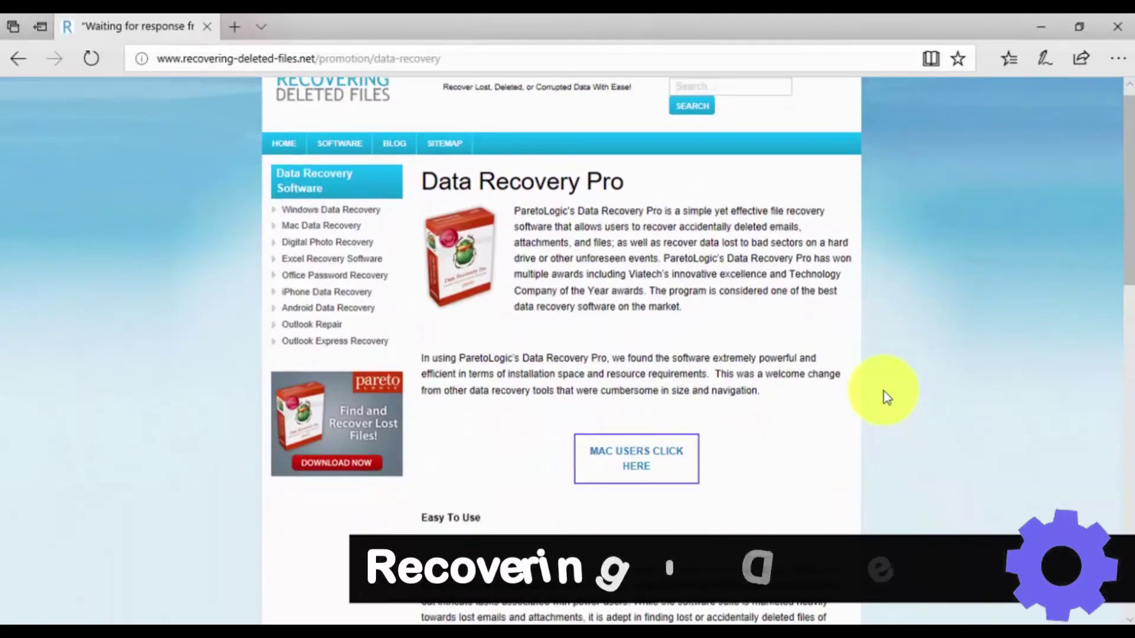
pyautogui.scroll(-2, 884, 392)
pyautogui.scroll(-1, 885, 391)
pyautogui.scroll(-1, 885, 391)
pyautogui.scroll(-1, 884, 392)
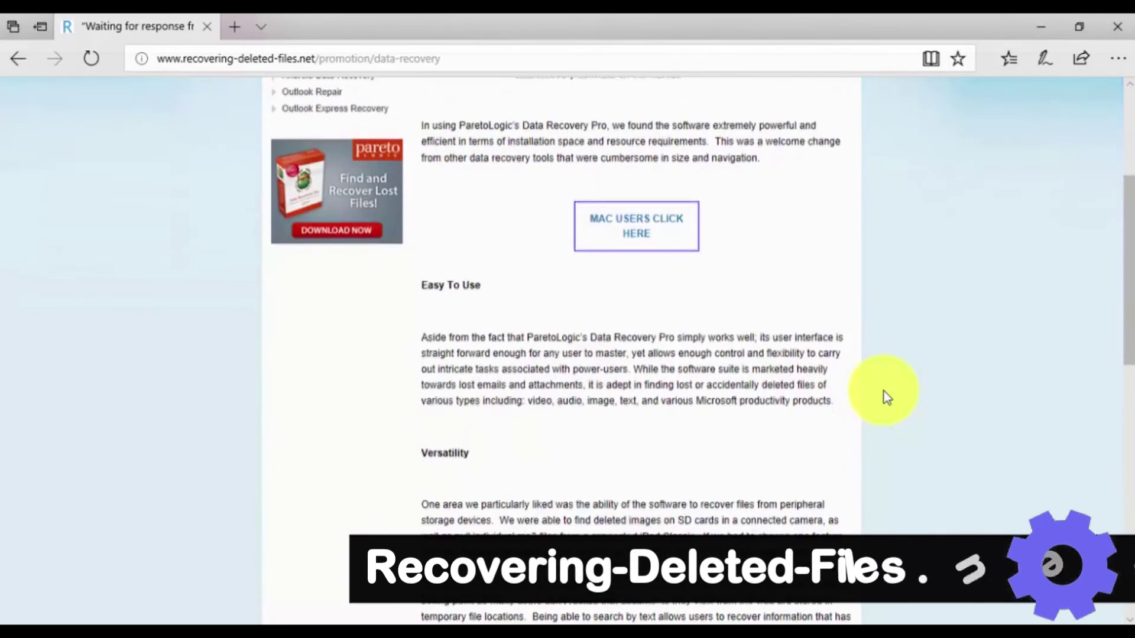
pyautogui.scroll(-2, 884, 391)
pyautogui.scroll(-1, 884, 392)
pyautogui.scroll(-1, 884, 391)
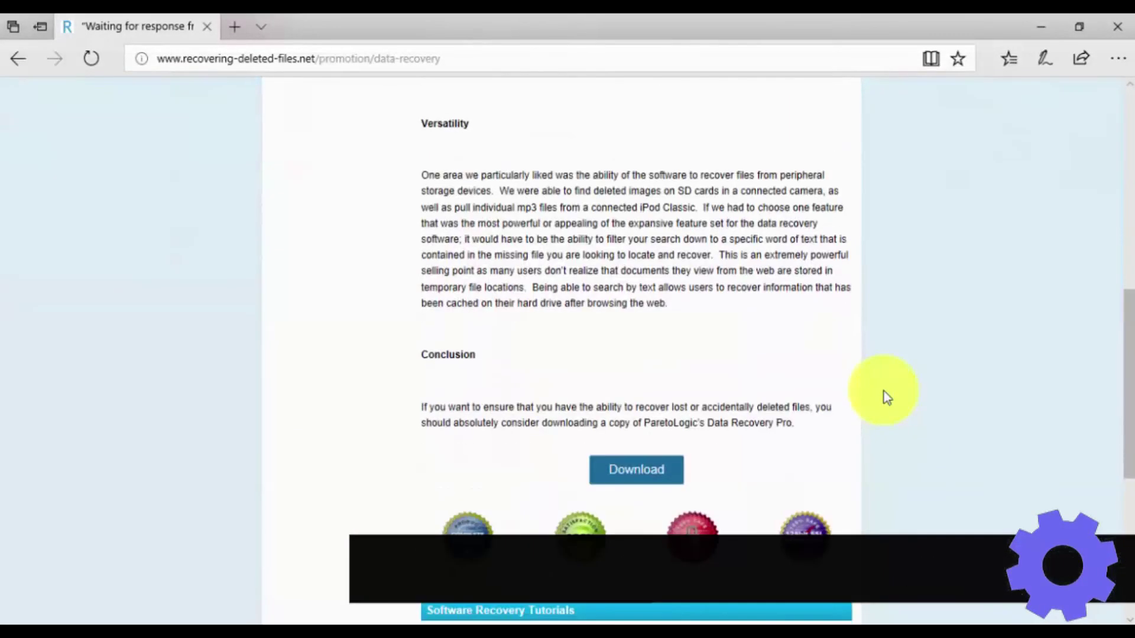
pyautogui.scroll(-2, 885, 391)
pyautogui.scroll(-2, 884, 391)
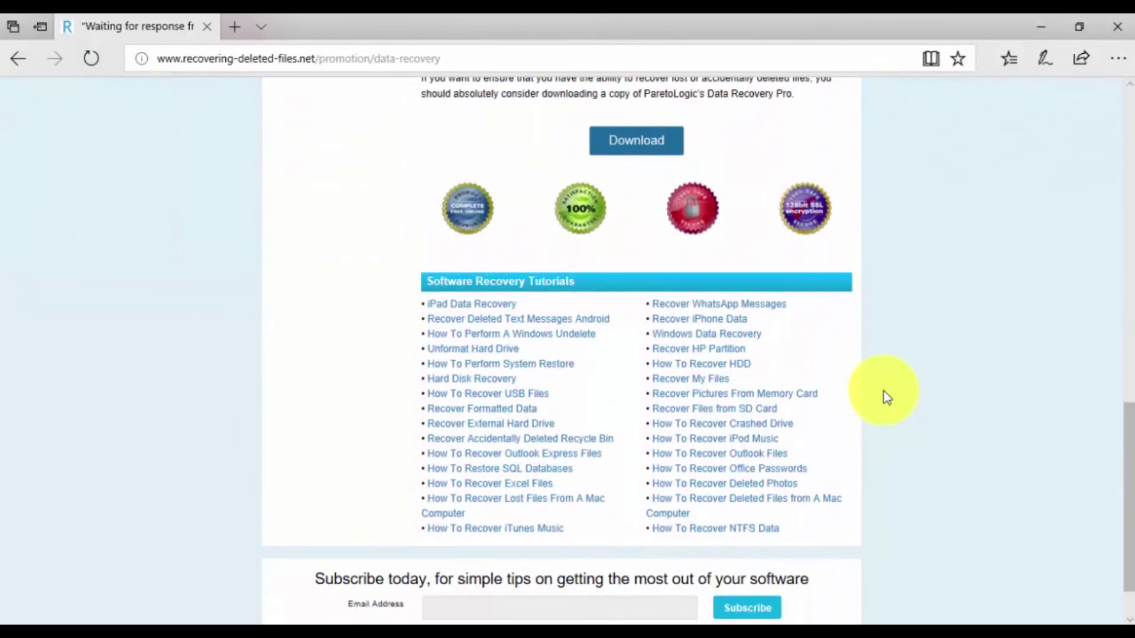
pyautogui.scroll(1, 884, 391)
pyautogui.scroll(2, 884, 391)
pyautogui.scroll(2, 885, 392)
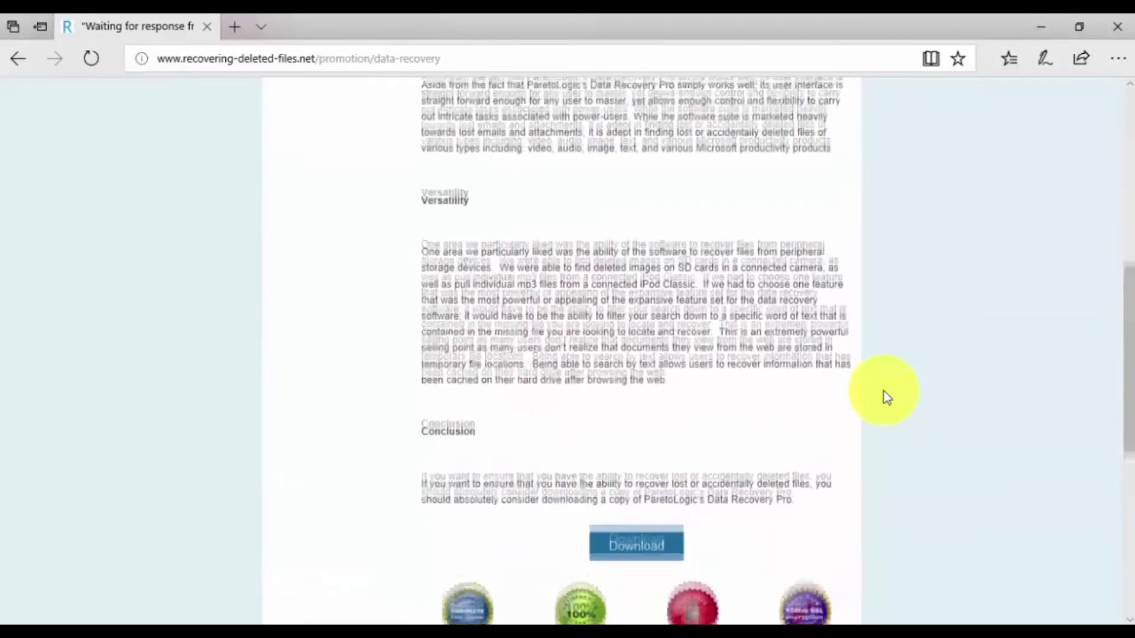
pyautogui.scroll(1, 884, 390)
pyautogui.scroll(2, 885, 397)
pyautogui.scroll(2, 884, 397)
pyautogui.scroll(1, 885, 397)
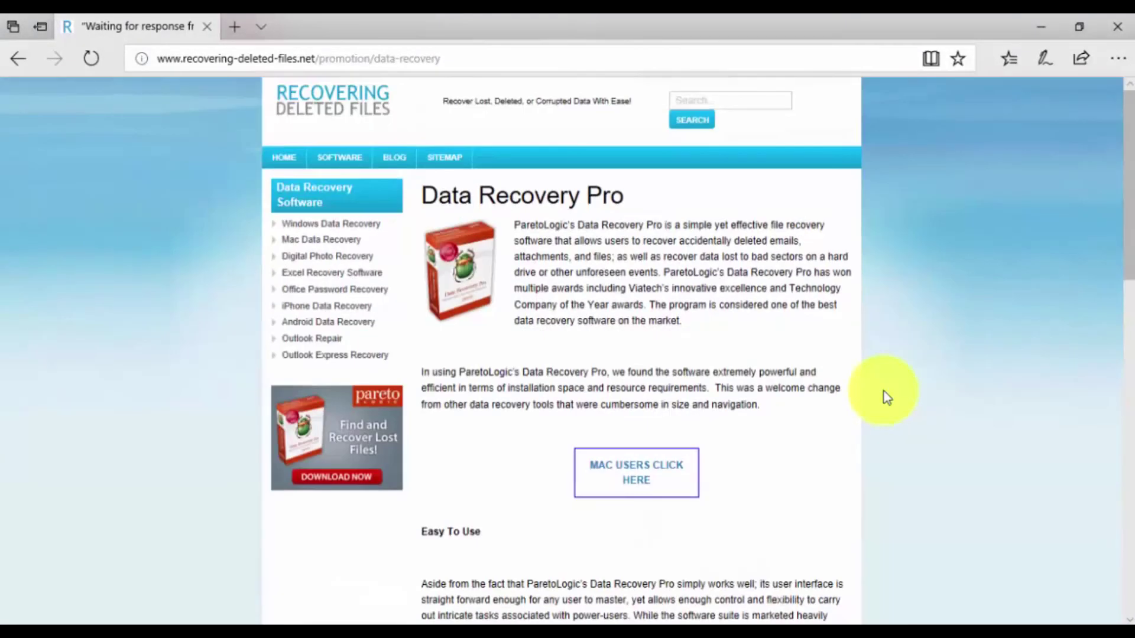